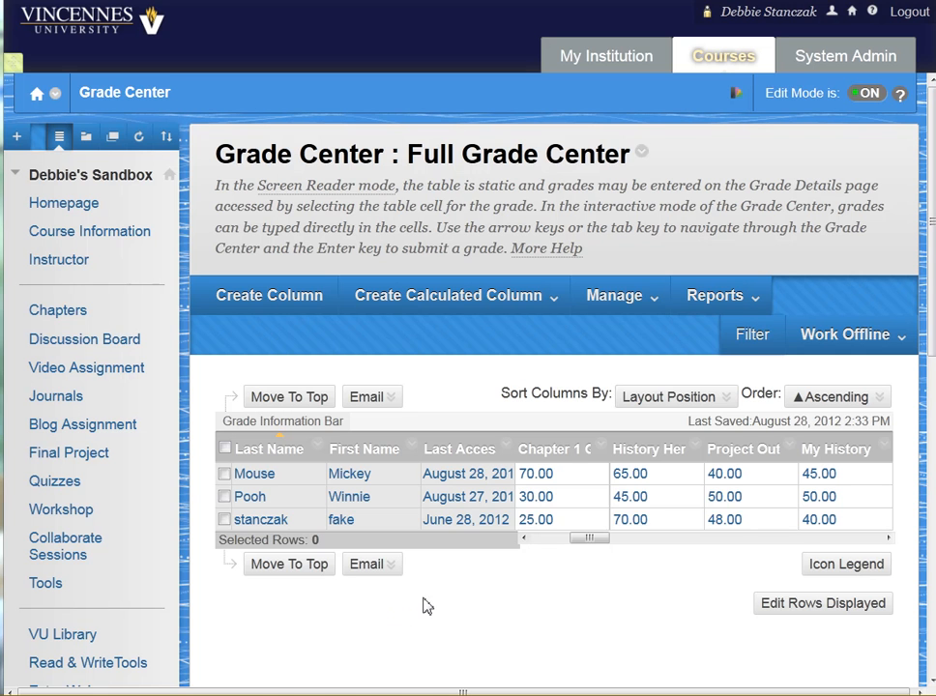
# - Open the course's grading schemas and make a copy of the Letter schema
pyautogui.click(609, 299)
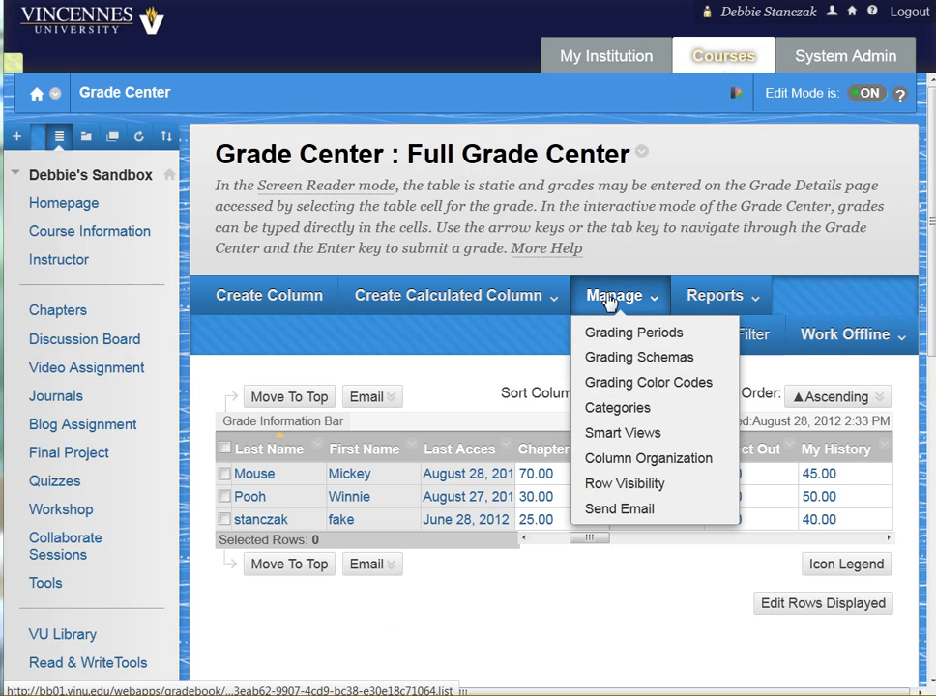
pyautogui.click(610, 358)
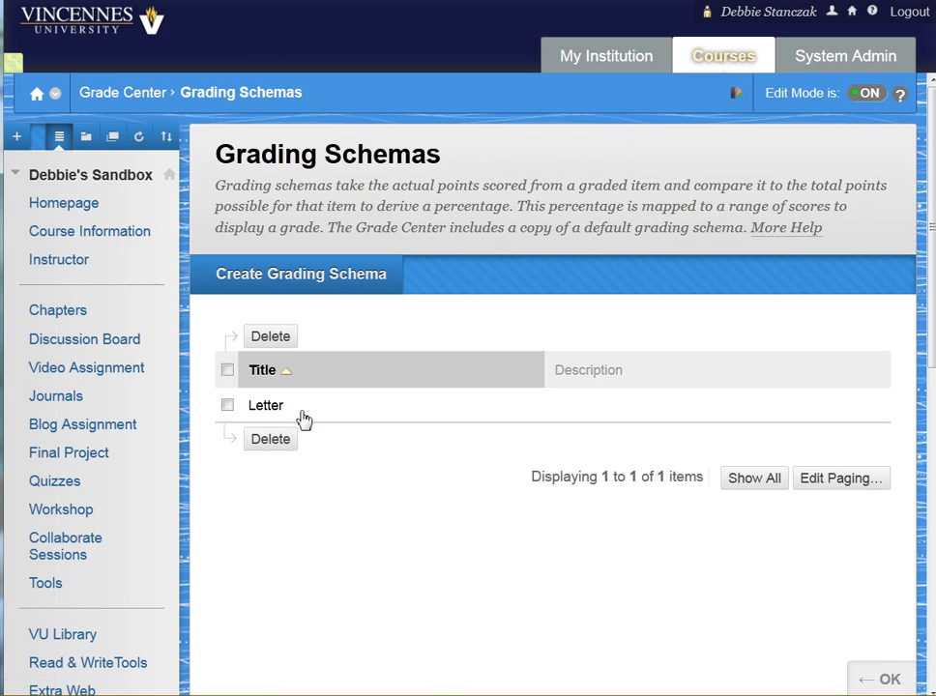
pyautogui.moveTo(297, 418)
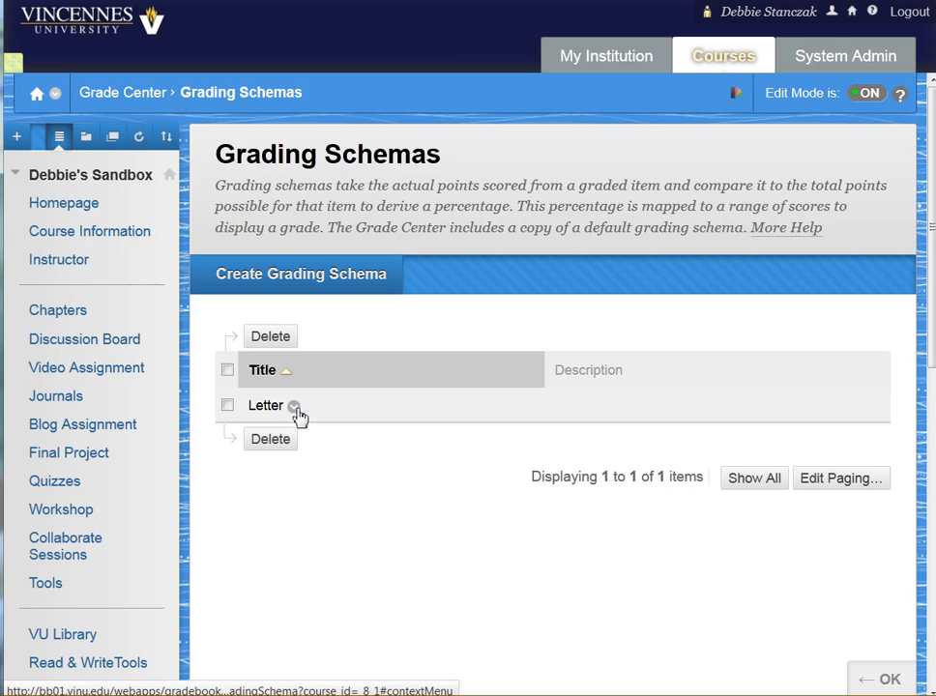
pyautogui.click(295, 414)
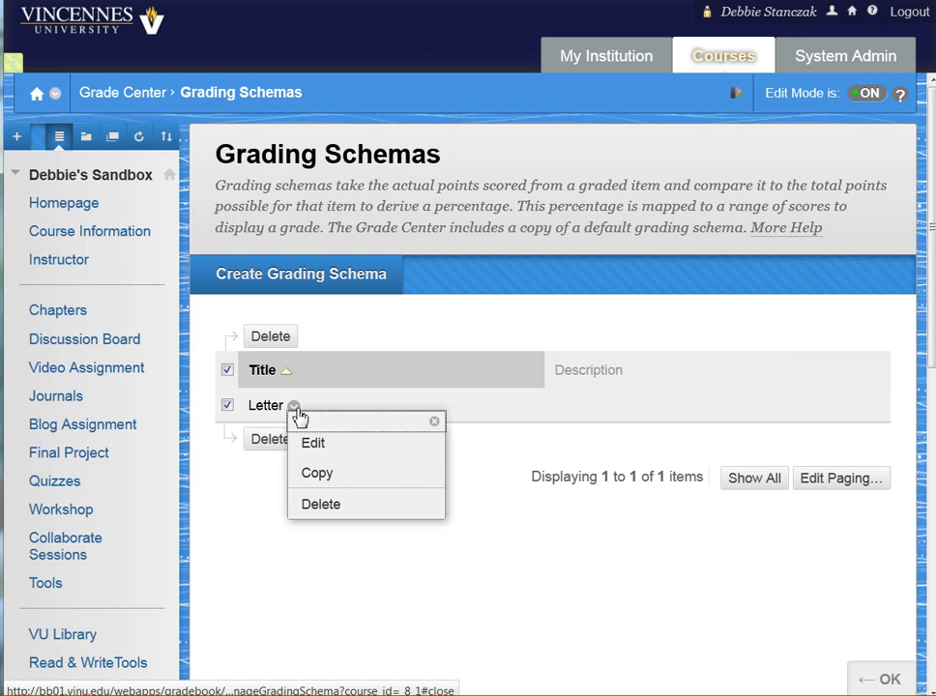
pyautogui.click(307, 477)
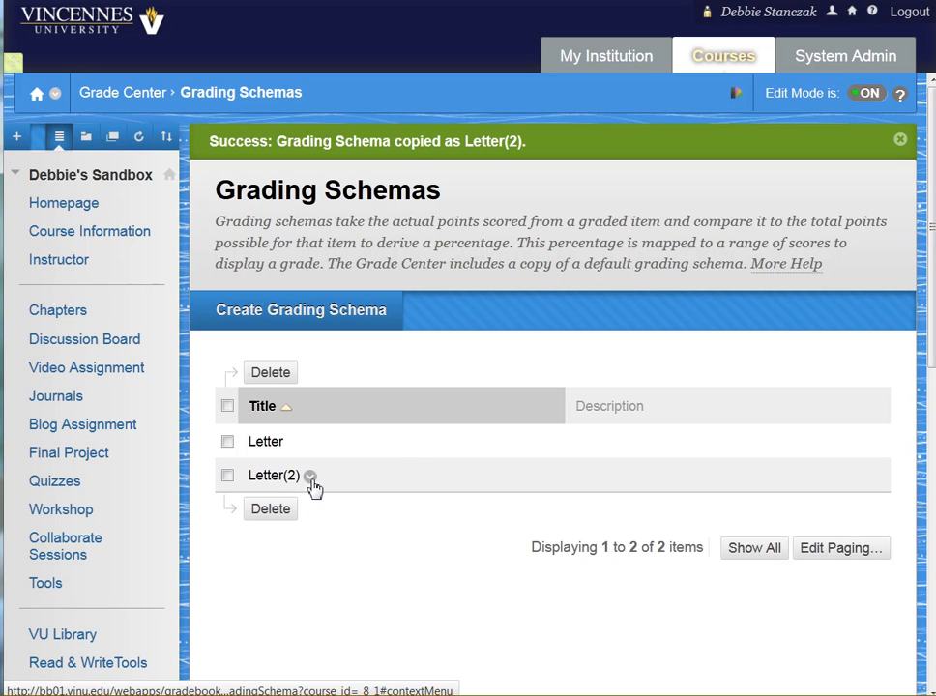
# - Open the copied Letter(2) schema for editing and rename it VU Schema
pyautogui.click(310, 478)
pyautogui.click(323, 518)
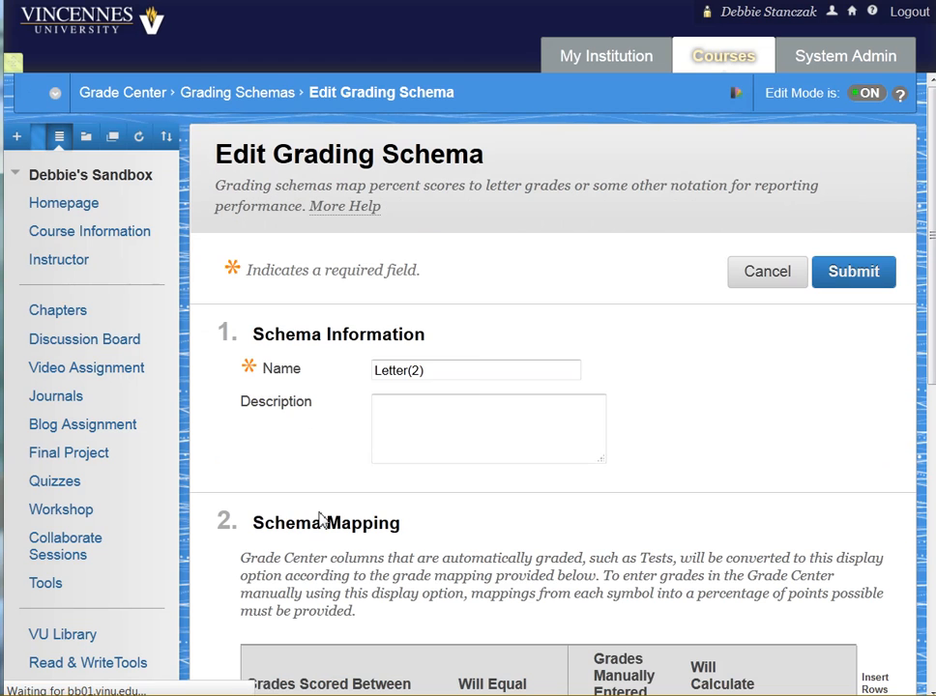
pyautogui.moveTo(477, 368); pyautogui.dragTo(358, 375)
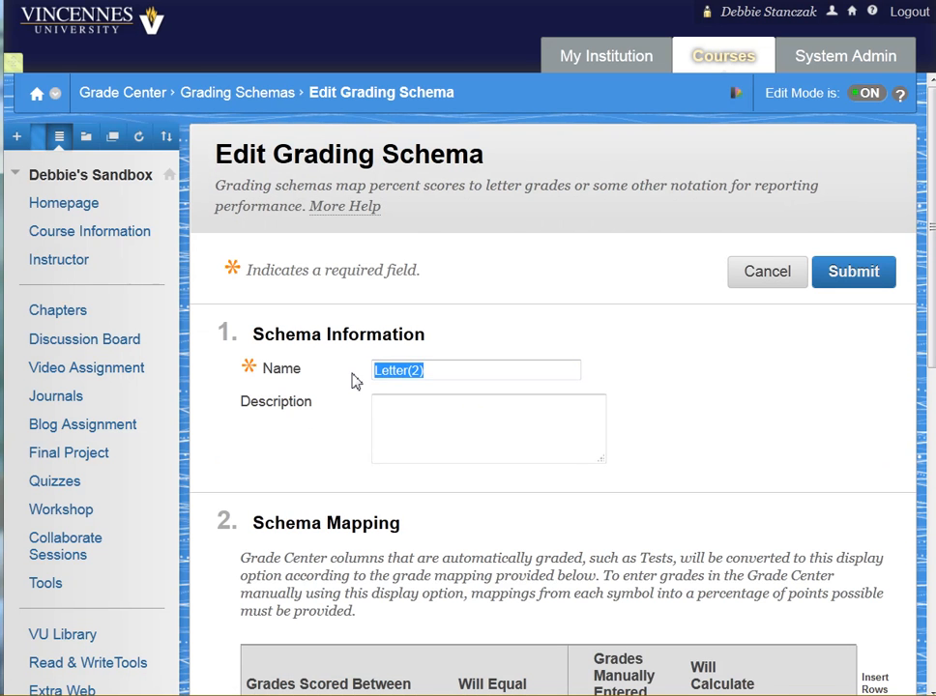
pyautogui.write('VU')
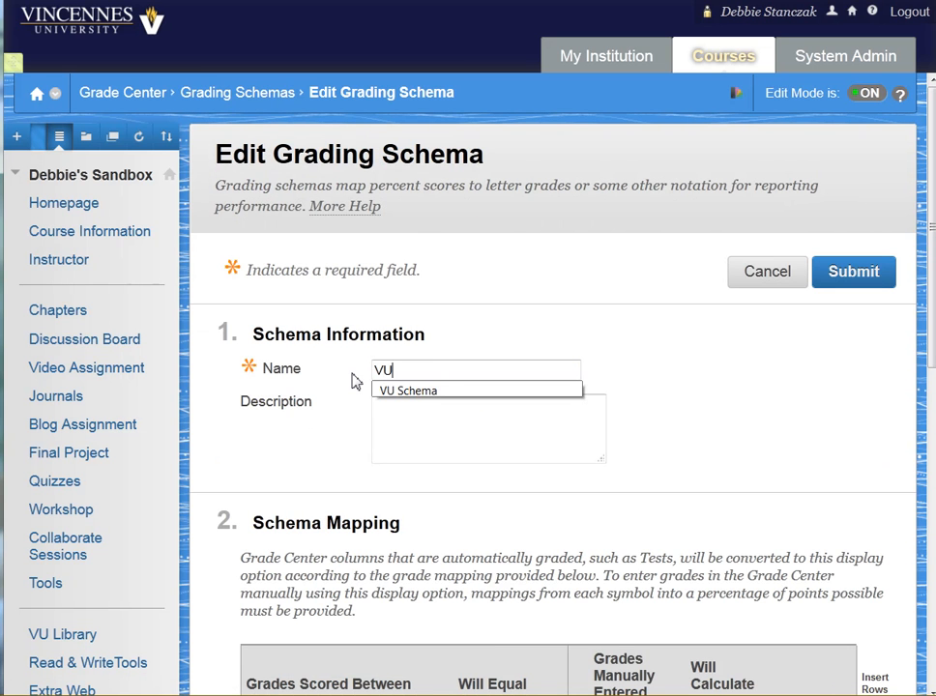
pyautogui.click(379, 390)
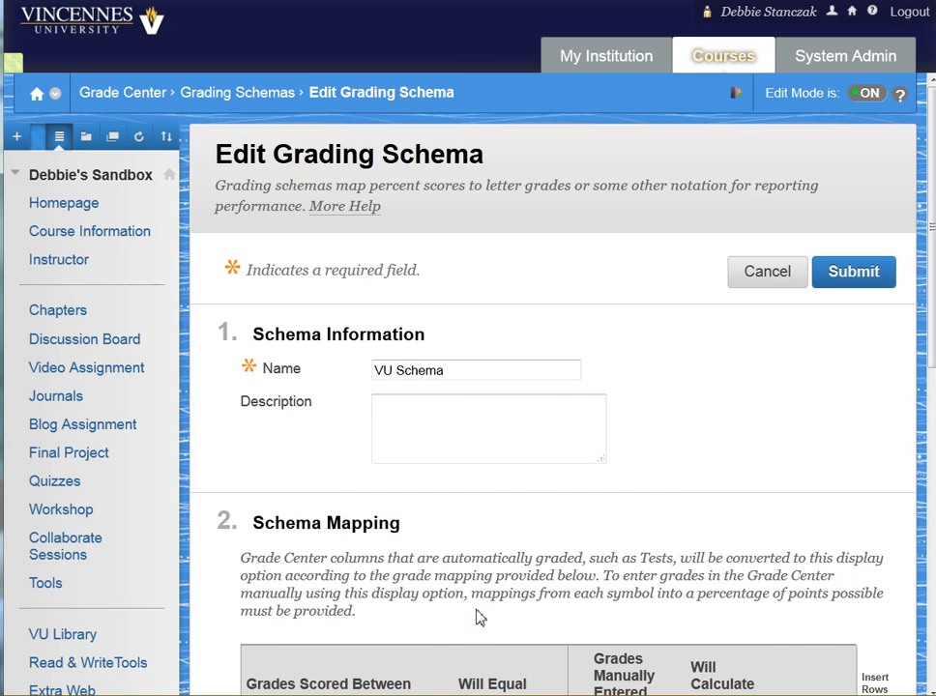
# - Delete the D- row from the schema mapping table
pyautogui.scroll(-3, 476, 623)
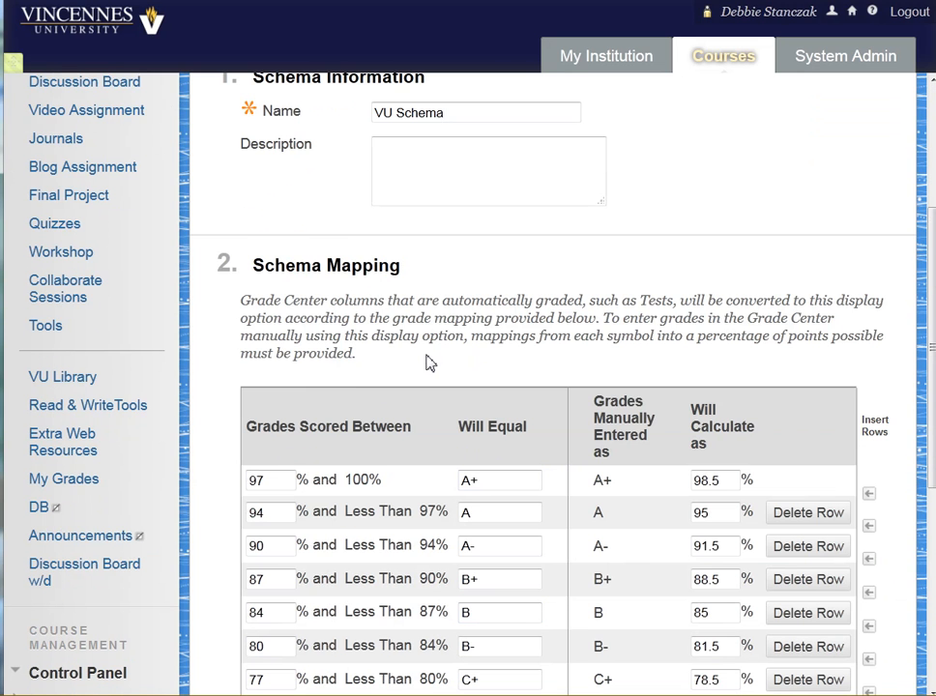
pyautogui.scroll(1, 431, 363)
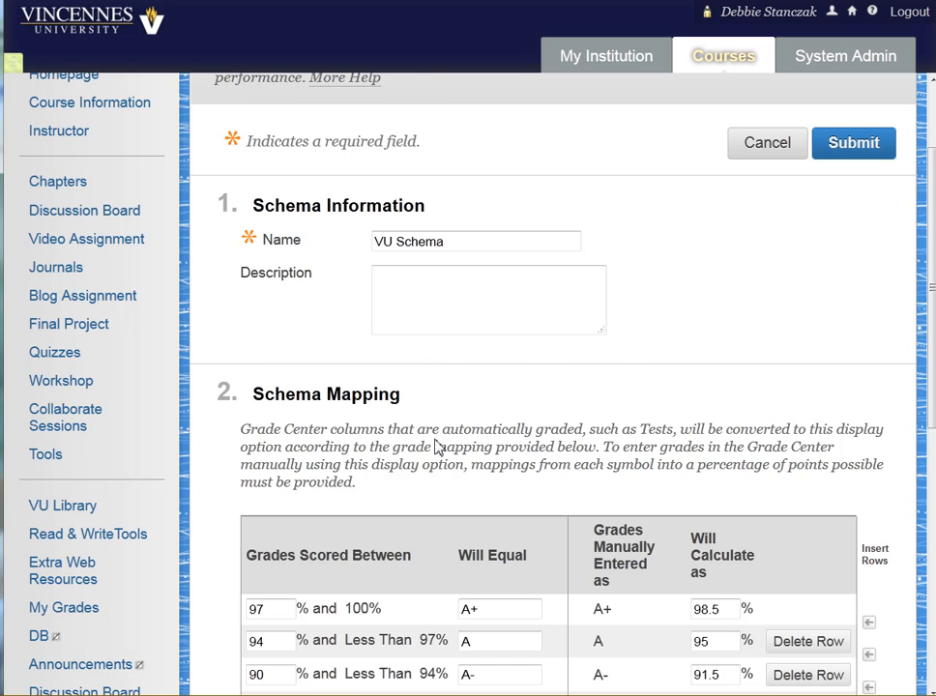
pyautogui.scroll(-1, 440, 444)
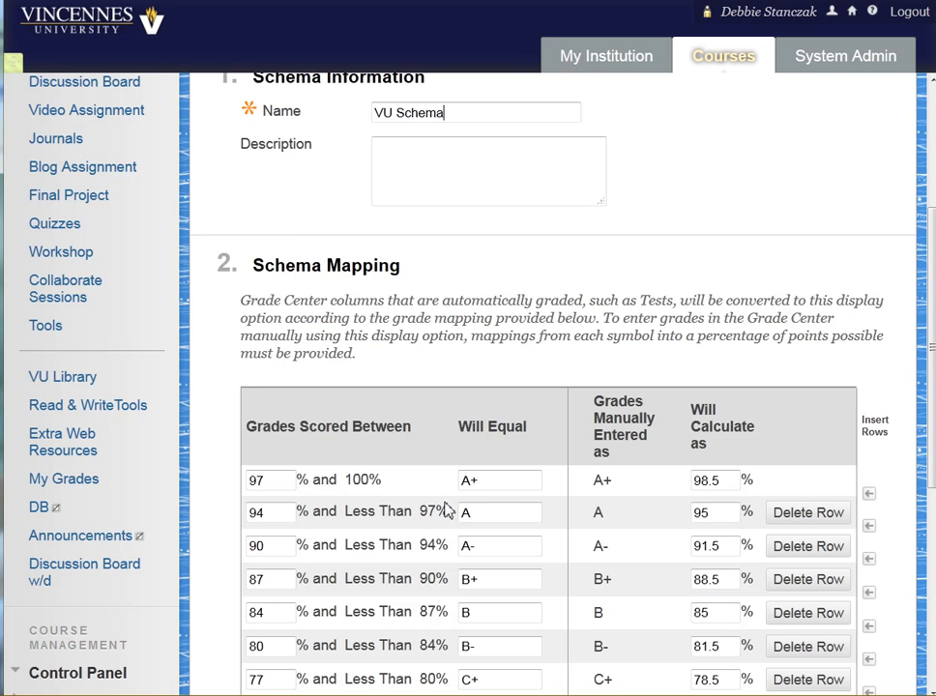
pyautogui.scroll(-1, 443, 505)
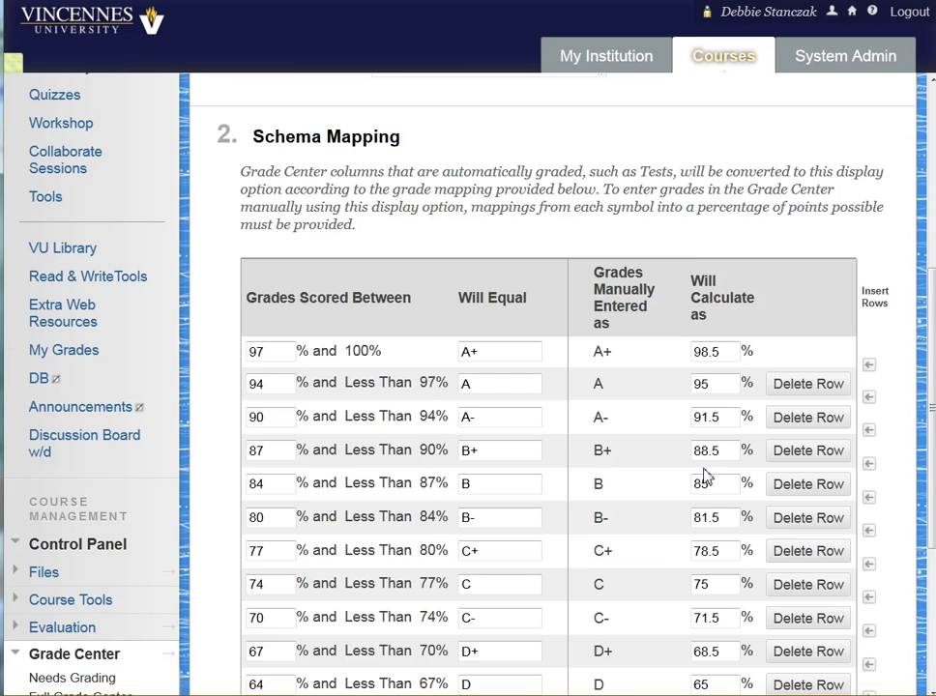
pyautogui.scroll(-2, 706, 469)
pyautogui.scroll(1, 705, 470)
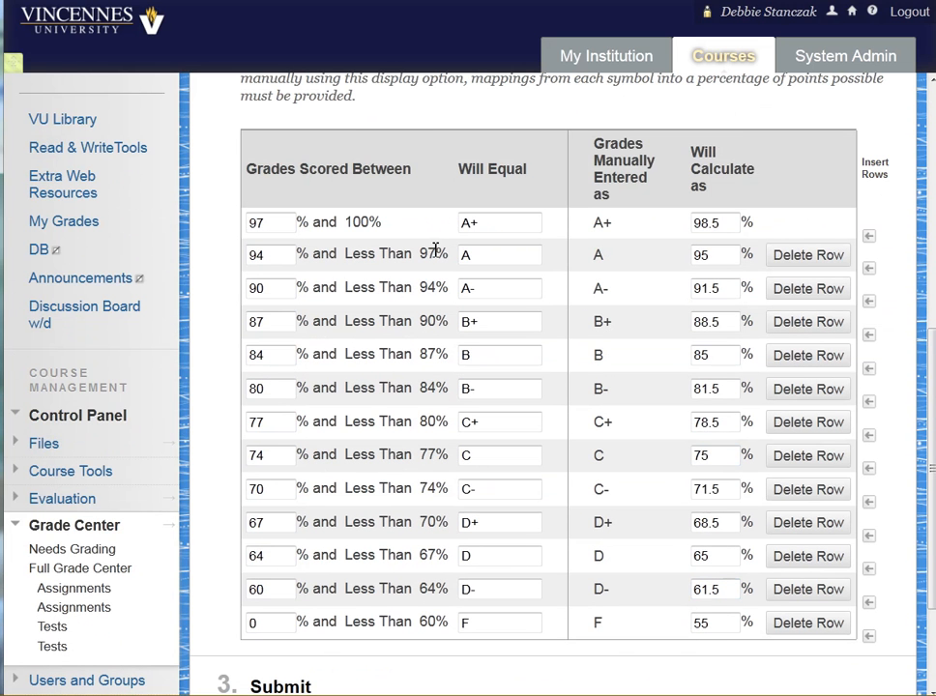
pyautogui.click(475, 622)
pyautogui.click(813, 592)
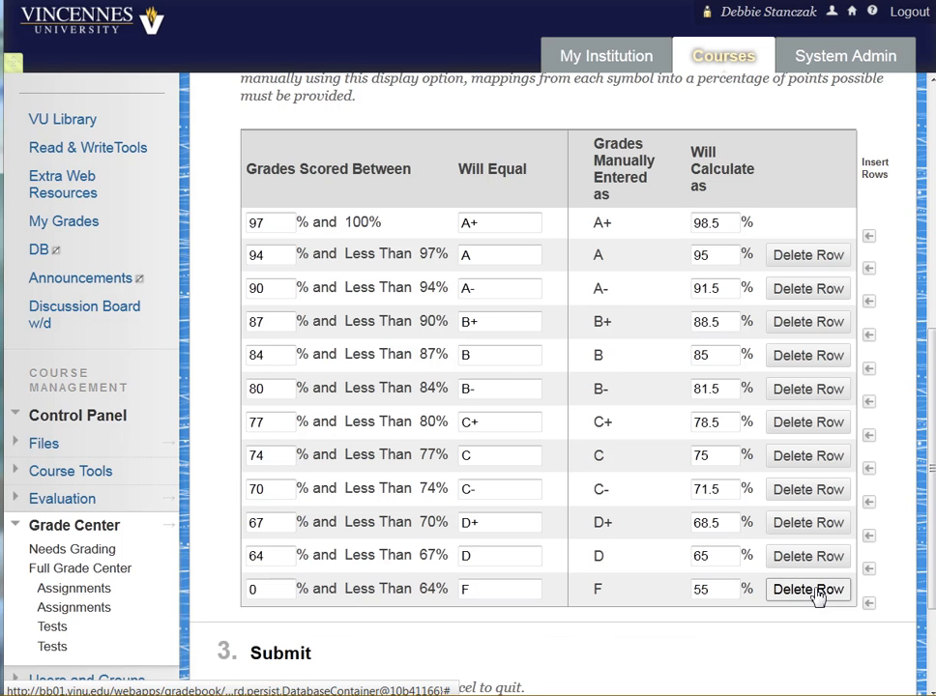
# - Insert a blank mapping row below the D row and delete it again
pyautogui.click(869, 571)
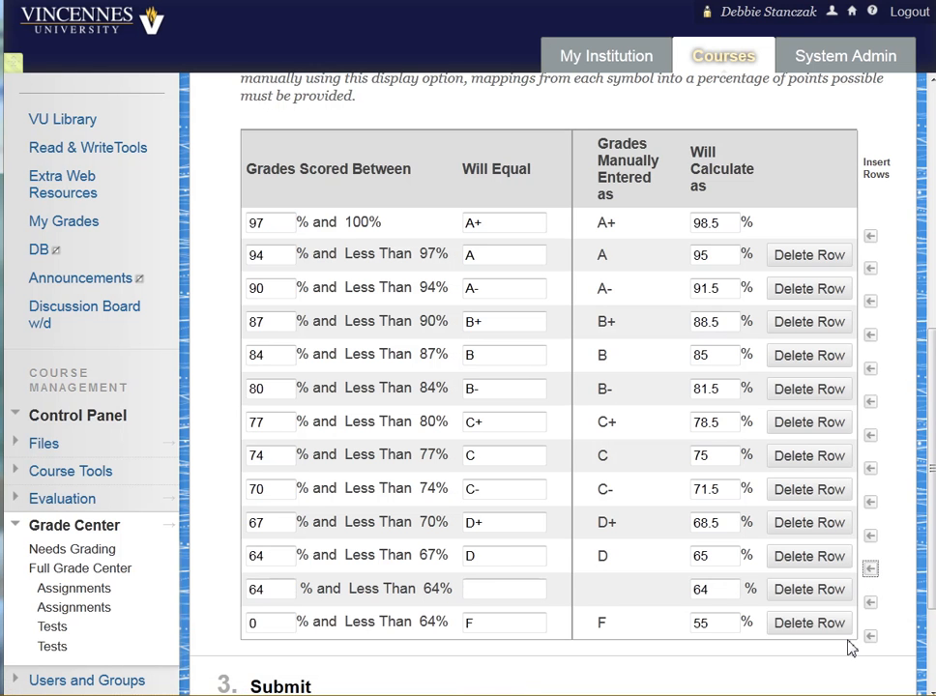
pyautogui.click(823, 596)
pyautogui.click(483, 223)
pyautogui.click(737, 259)
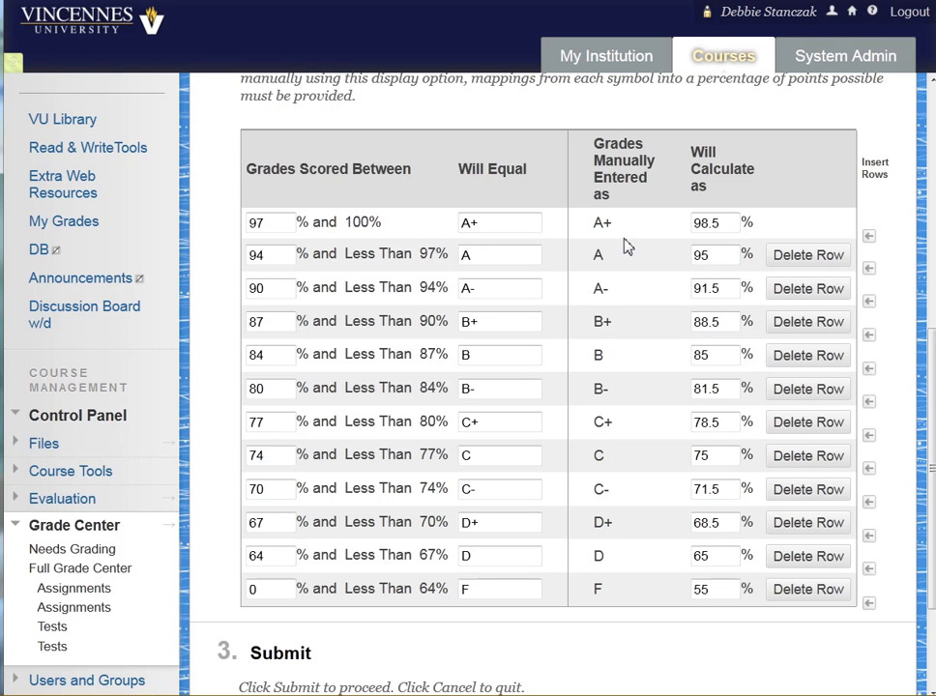
# - Change the letter grade for the 97–100% range to A
pyautogui.click(512, 224)
pyautogui.click(272, 229)
pyautogui.click(499, 220)
pyautogui.moveTo(486, 223); pyautogui.dragTo(455, 221)
pyautogui.write('A')
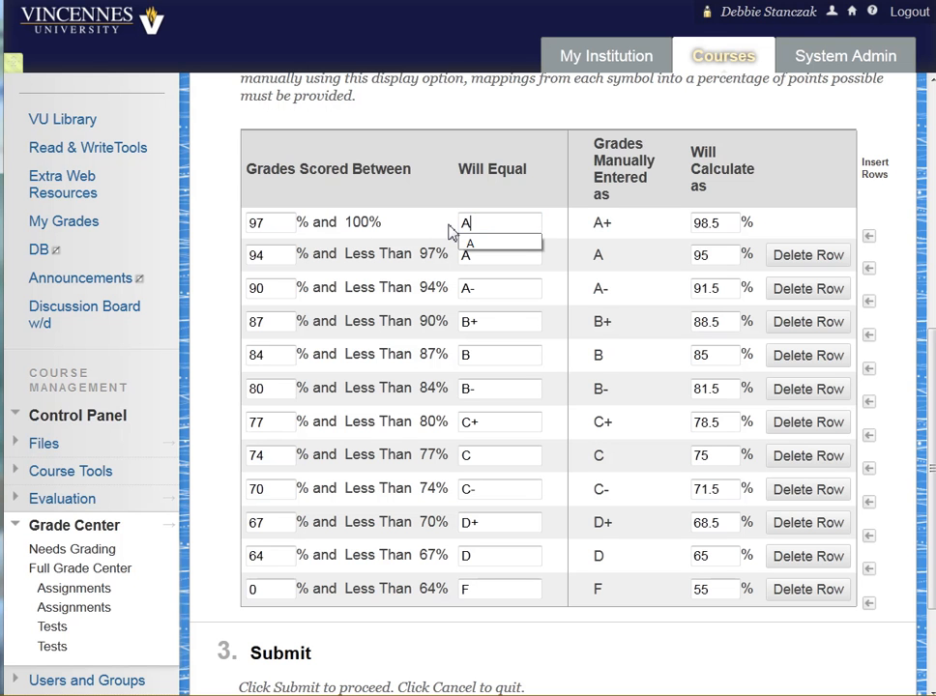
pyautogui.click(568, 221)
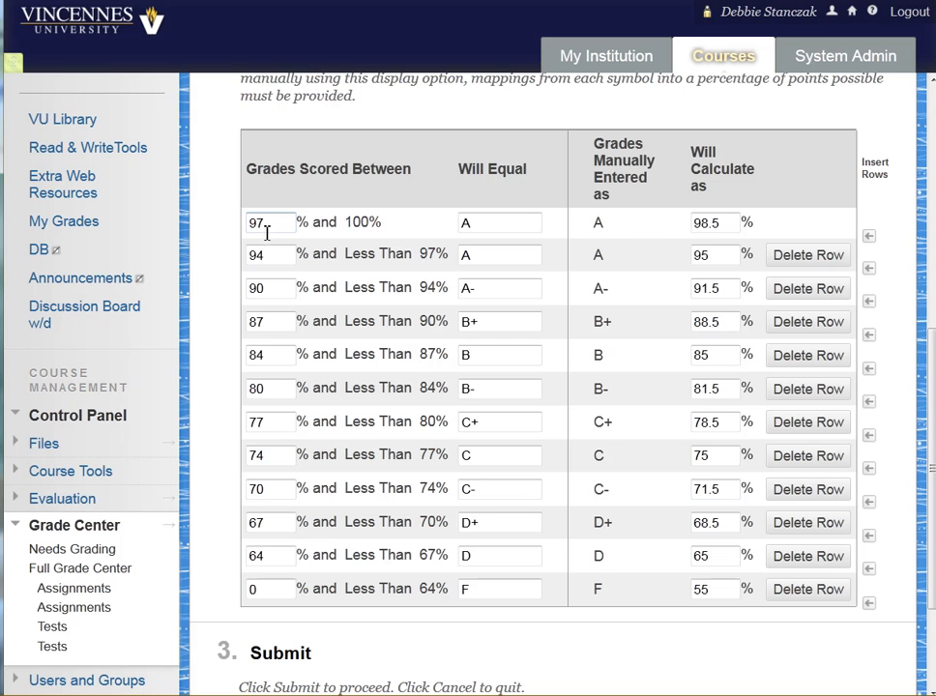
# - Set the calculated percentage for the top A row to 98
pyautogui.click(708, 216)
pyautogui.moveTo(728, 223); pyautogui.dragTo(672, 221)
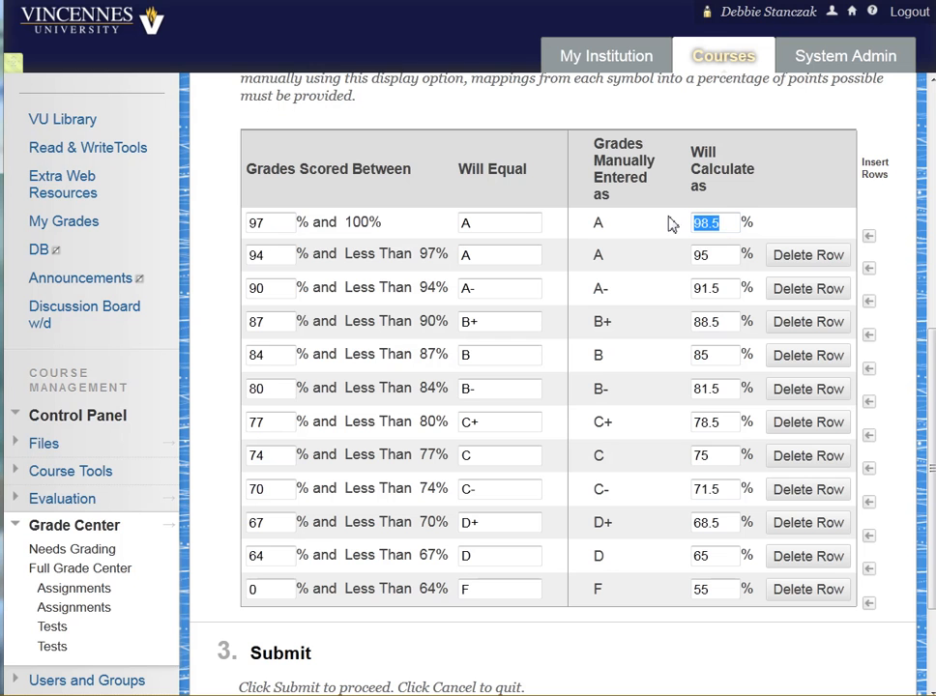
pyautogui.write('98')
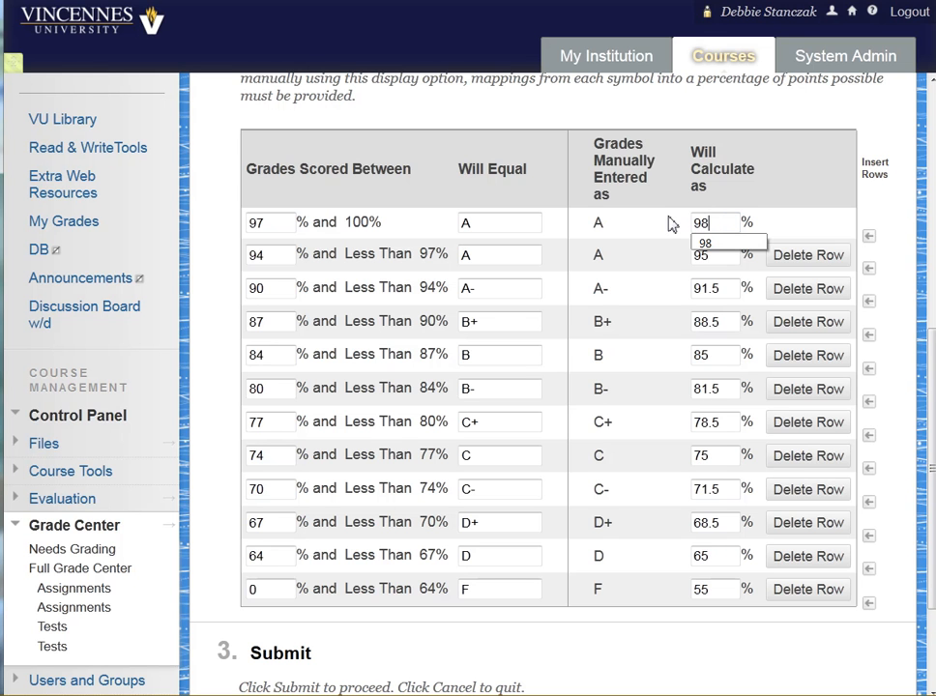
pyautogui.click(652, 239)
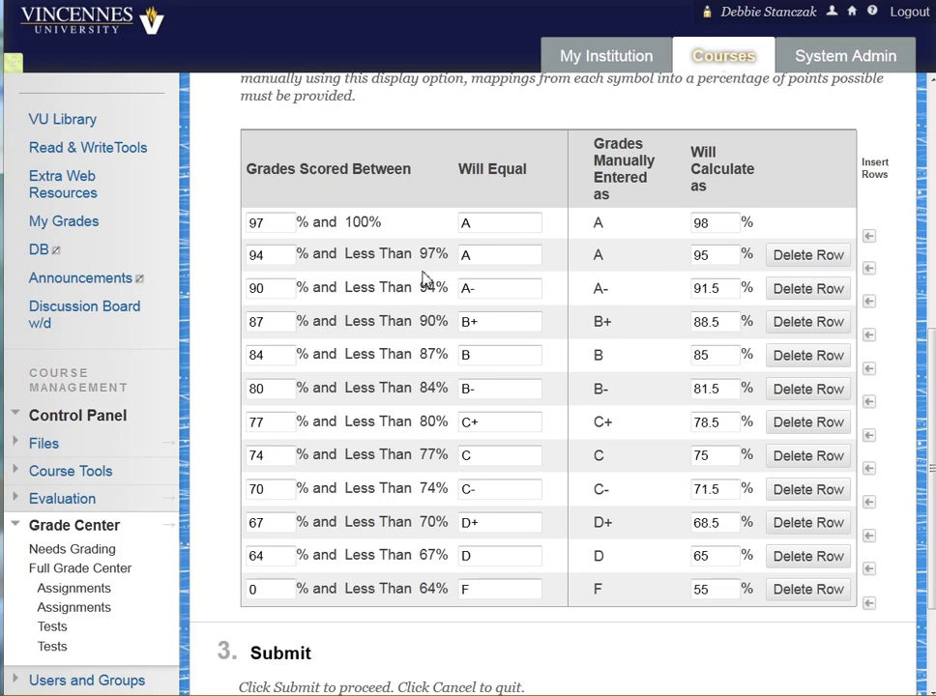
# - Redefine the second mapping row as A- with a lower limit of 95% and a calculated value of 96%
pyautogui.doubleClick(493, 256)
pyautogui.write('A-')
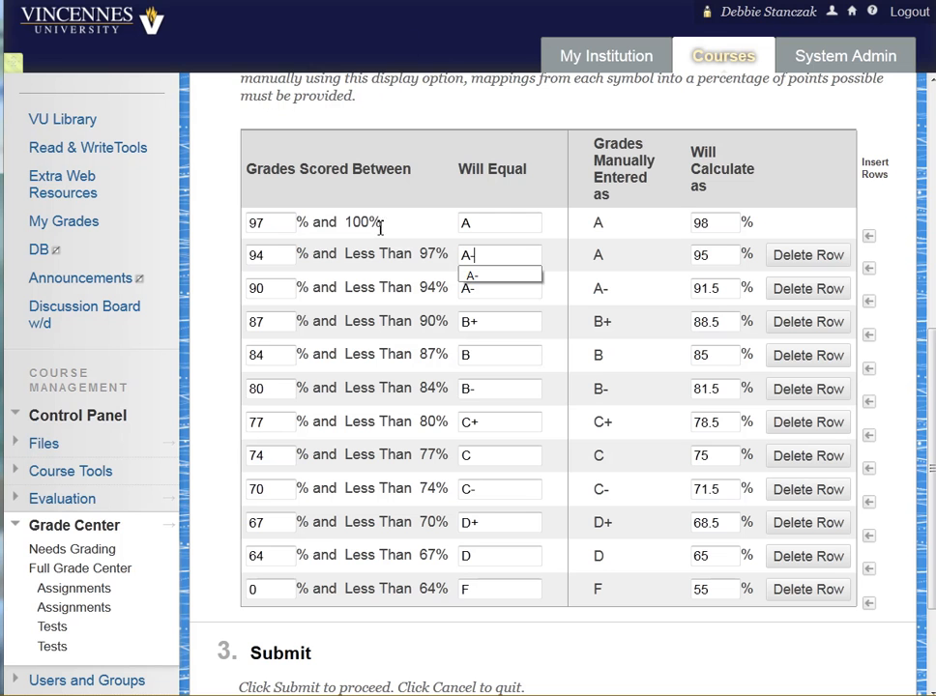
pyautogui.moveTo(274, 255); pyautogui.dragTo(255, 255)
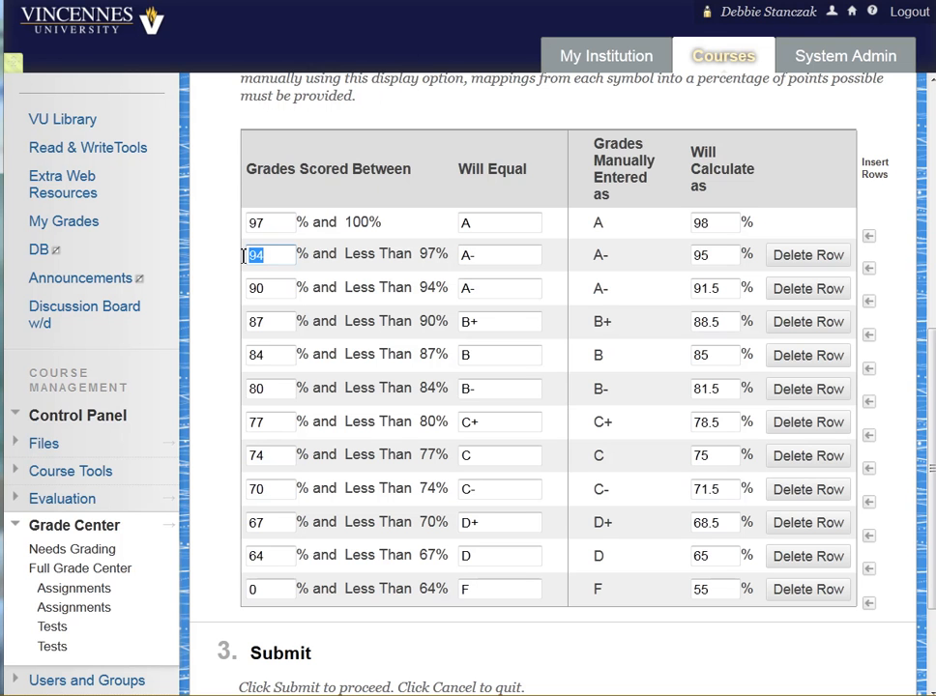
pyautogui.write('95')
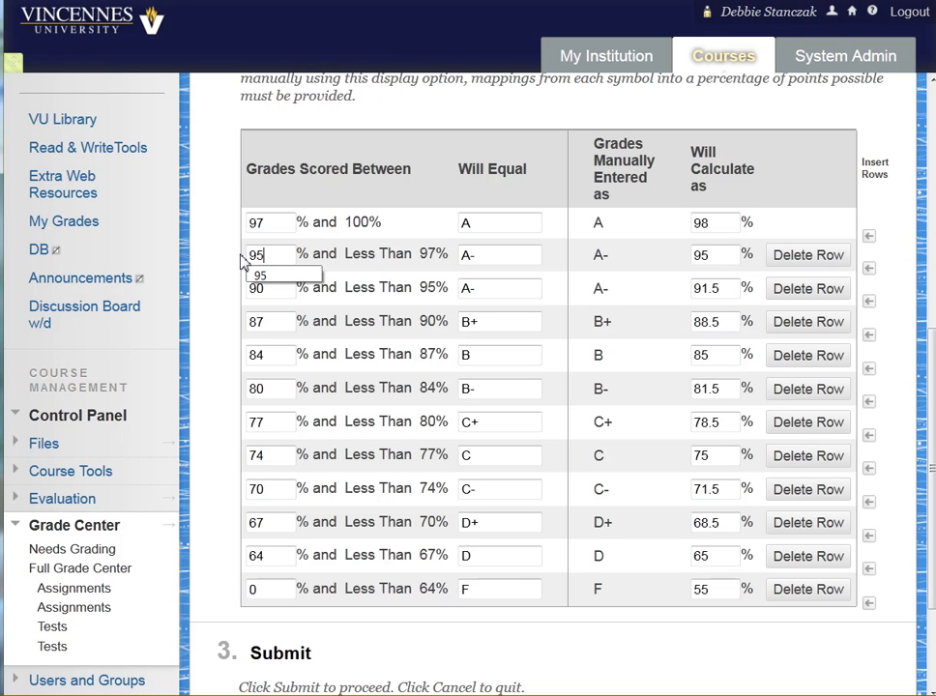
pyautogui.click(285, 280)
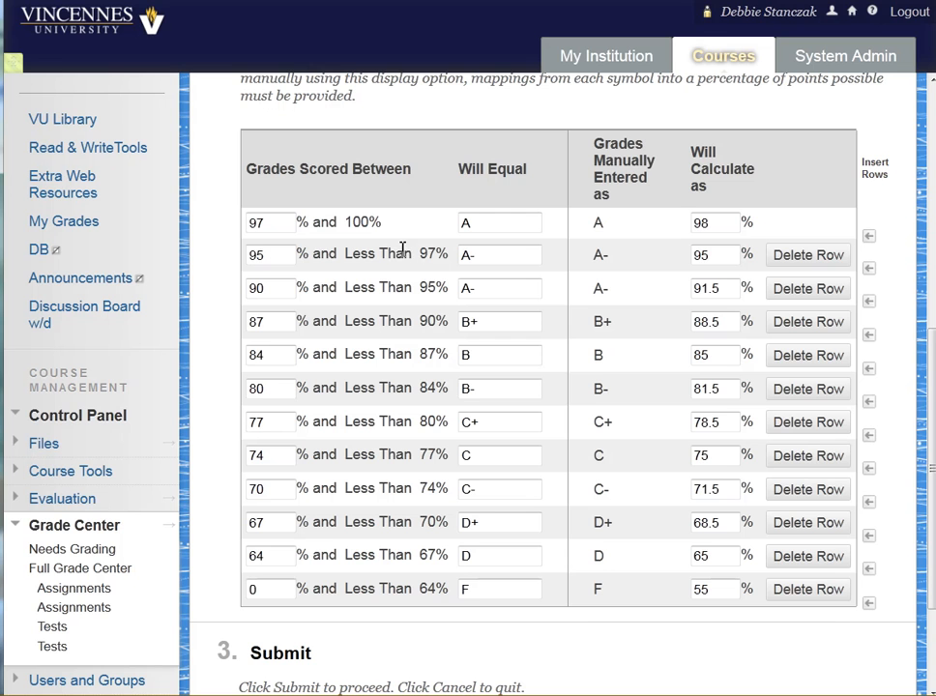
pyautogui.doubleClick(713, 256)
pyautogui.write('96')
pyautogui.click(383, 298)
# - Delete the duplicate A- row starting at 90% and set the B+ row's calculated value to 89%
pyautogui.click(799, 289)
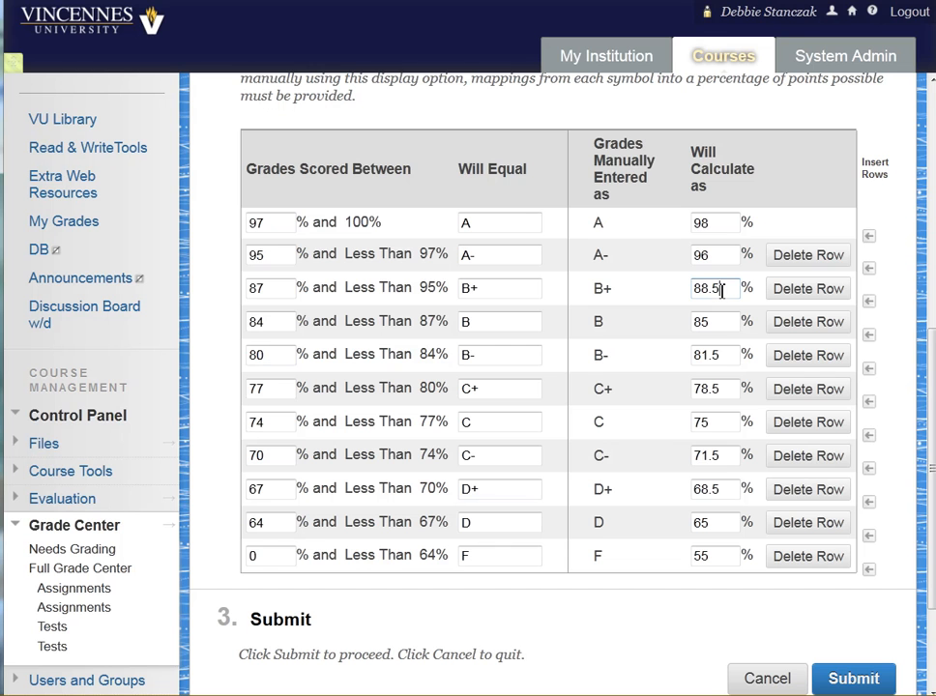
pyautogui.moveTo(721, 290); pyautogui.dragTo(687, 294)
pyautogui.write('89')
# - Delete the D+ and C- rows from the mapping and submit the schema
pyautogui.click(802, 490)
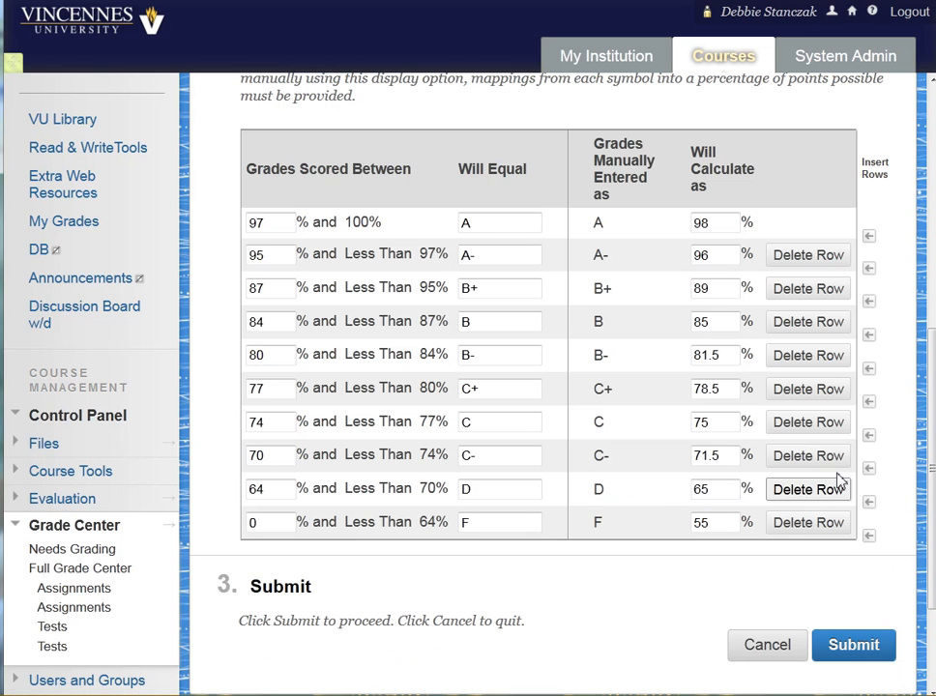
pyautogui.click(808, 455)
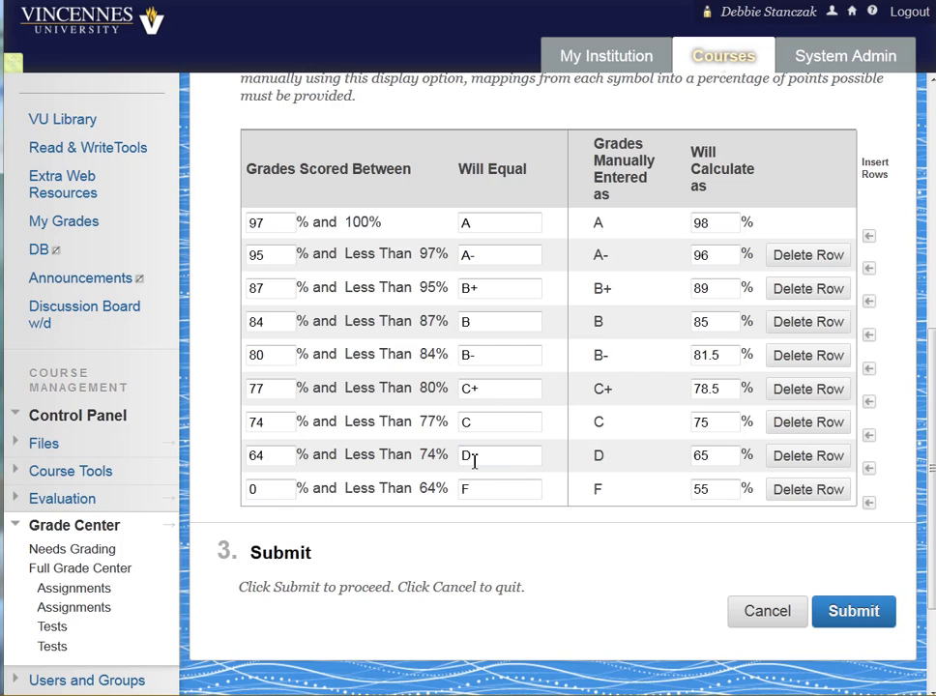
pyautogui.click(855, 625)
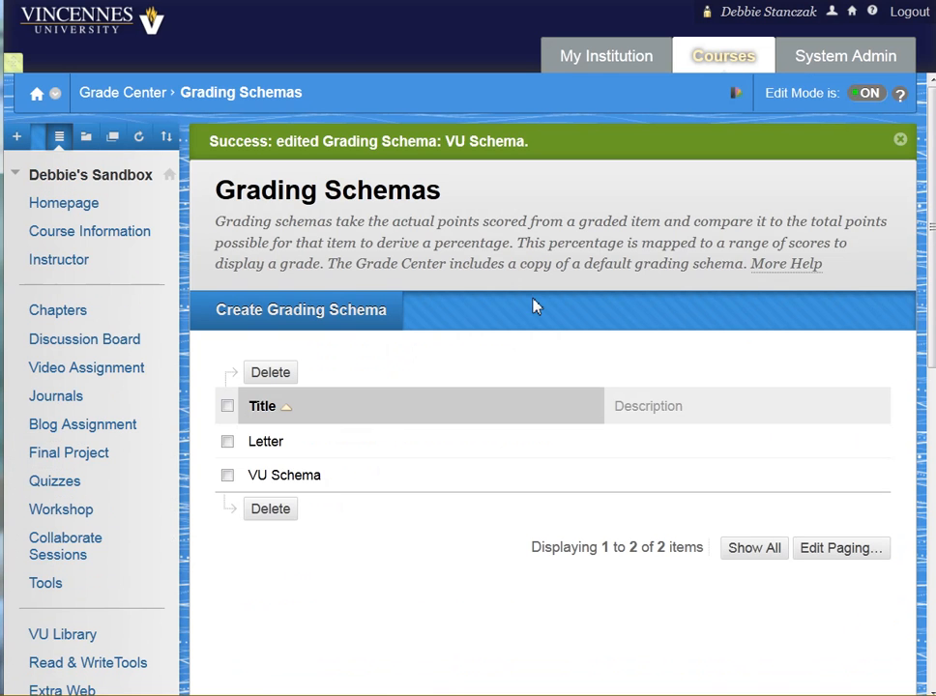
# - Dismiss the success notice and return to the Full Grade Center
pyautogui.moveTo(255, 478)
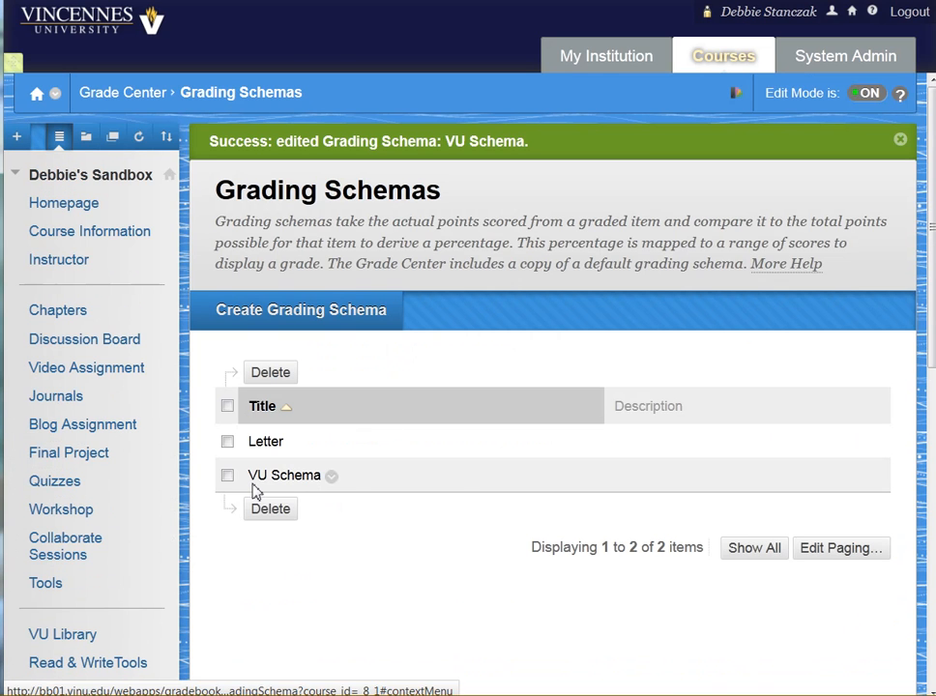
pyautogui.click(899, 142)
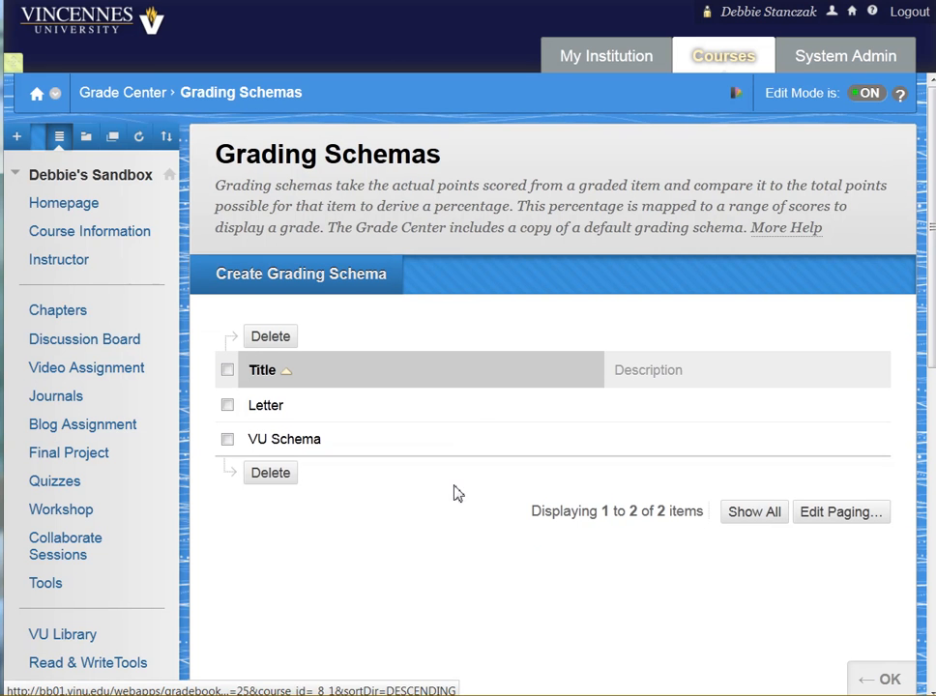
pyautogui.scroll(-3, 349, 520)
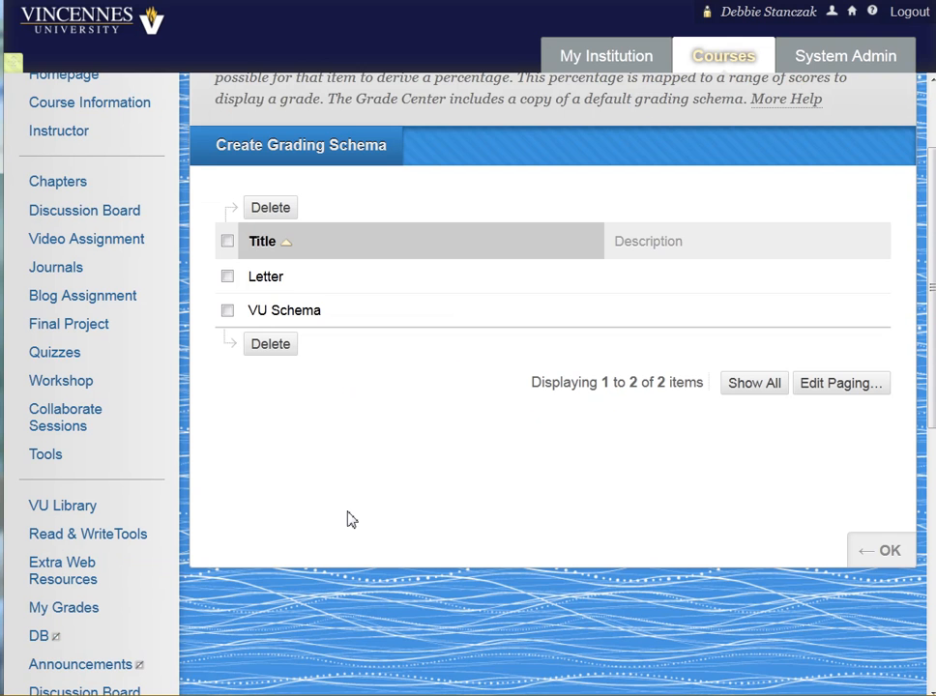
pyautogui.scroll(-9, 350, 520)
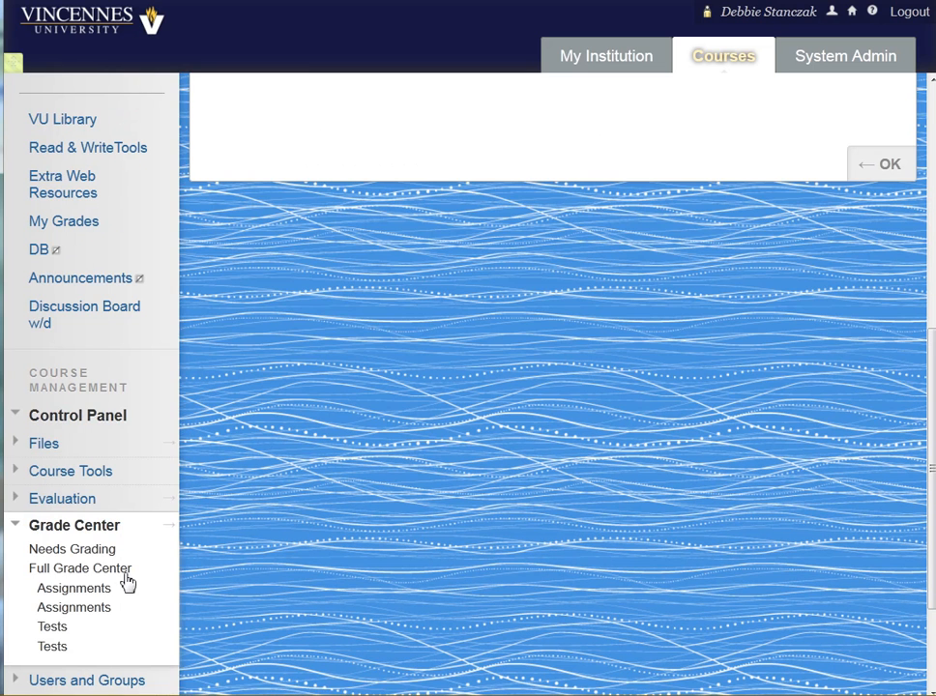
pyautogui.click(96, 572)
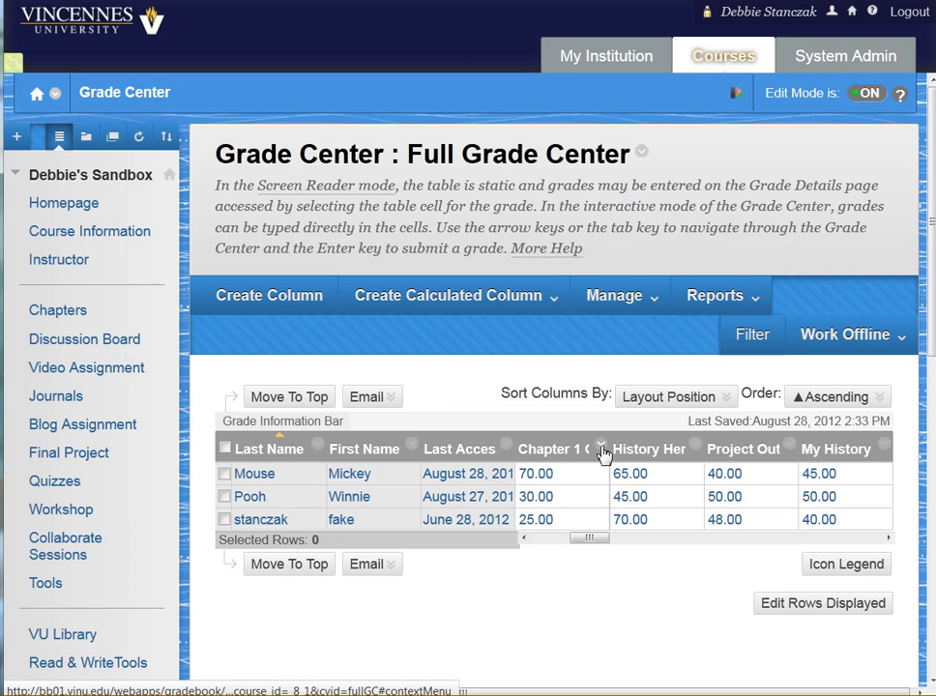
# - Open the column information of the Chapter 1 Questions column for editing and set its primary display to VU Schema
pyautogui.click(600, 445)
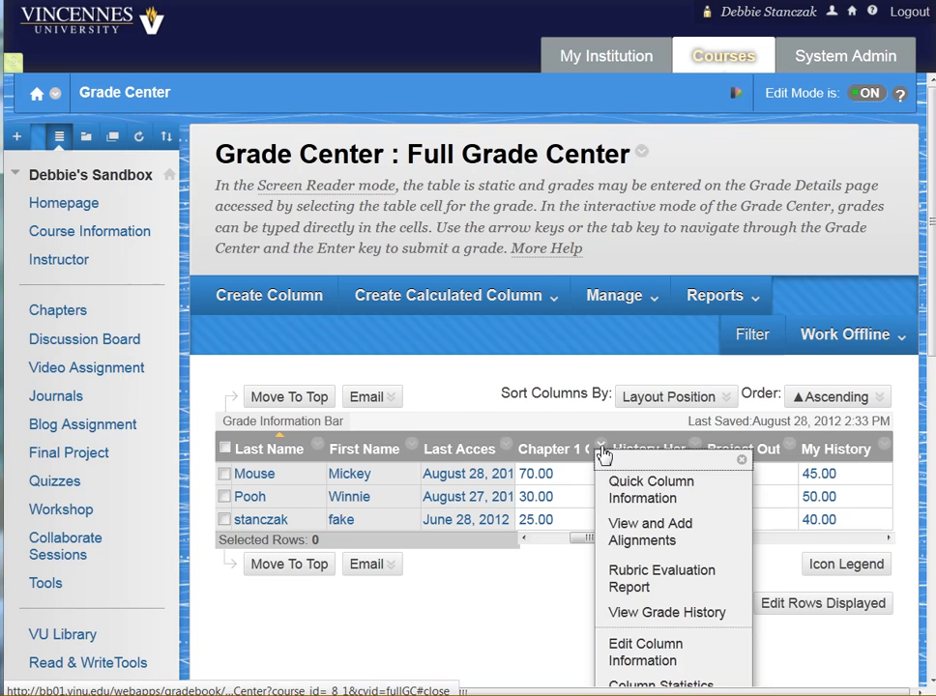
pyautogui.click(619, 653)
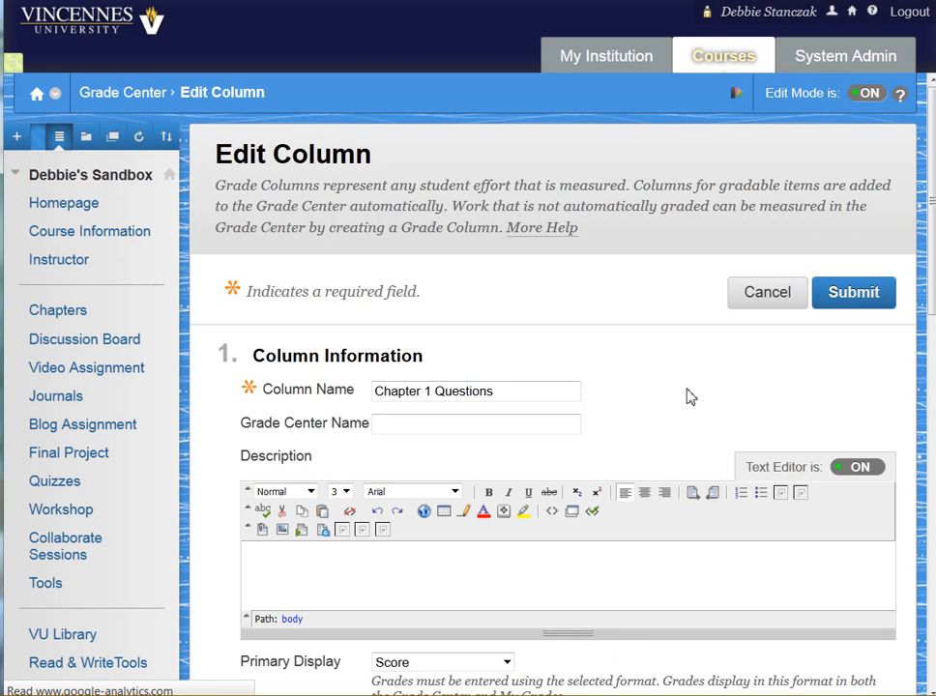
pyautogui.scroll(-2, 689, 396)
pyautogui.scroll(-2, 689, 396)
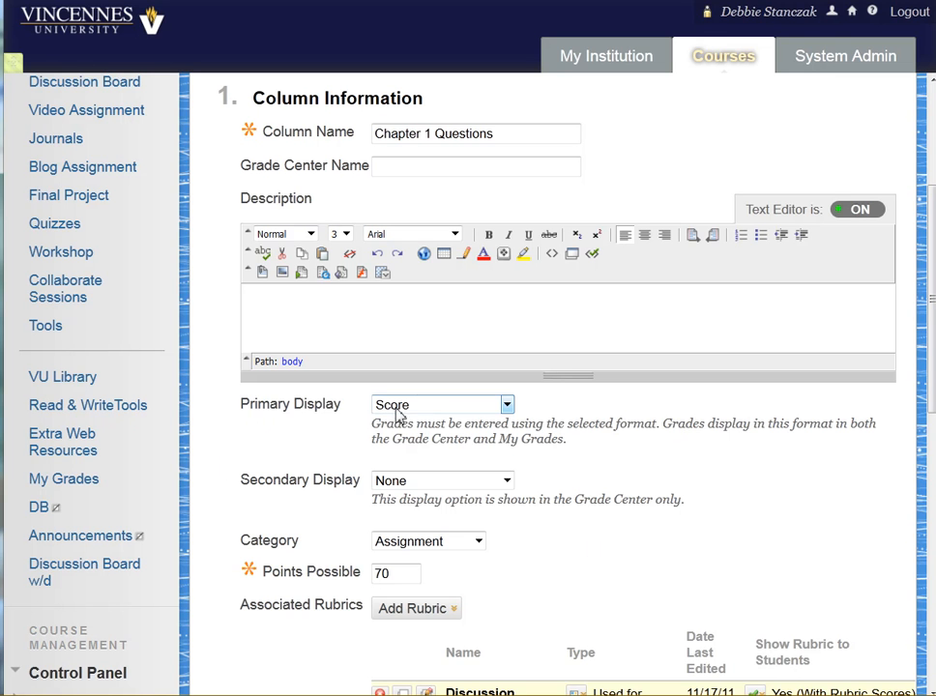
pyautogui.click(506, 405)
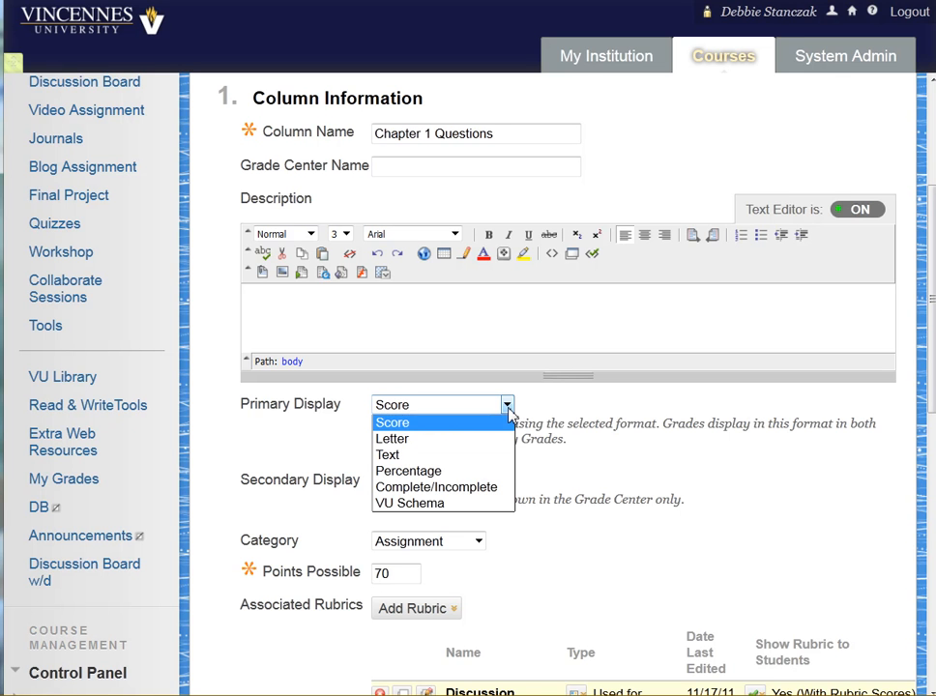
pyautogui.click(438, 503)
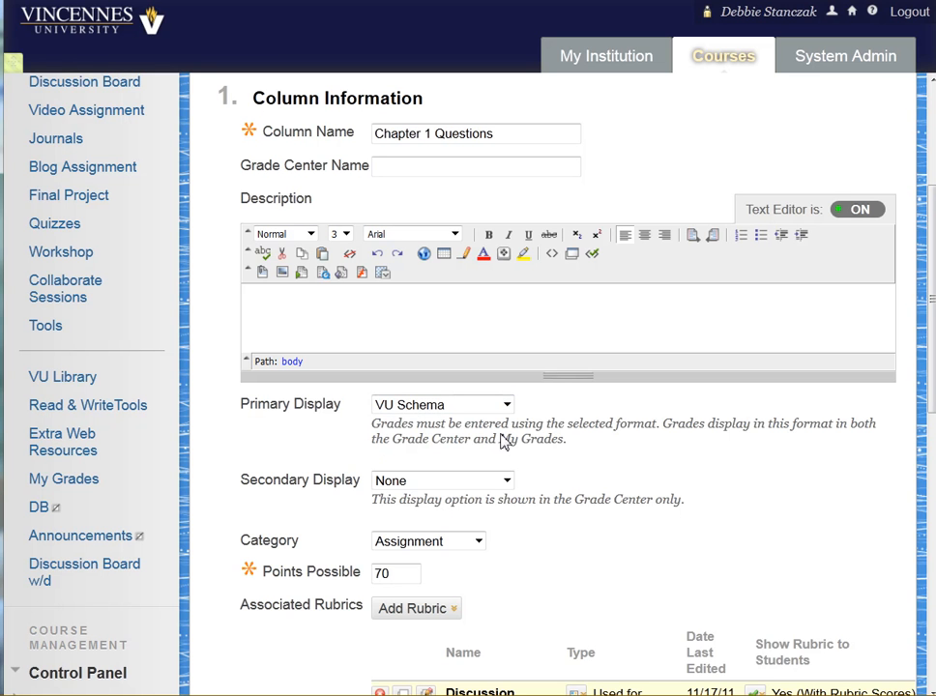
# - Submit the edited Chapter 1 Questions column, leaving its dates and options as they are
pyautogui.scroll(-3, 775, 549)
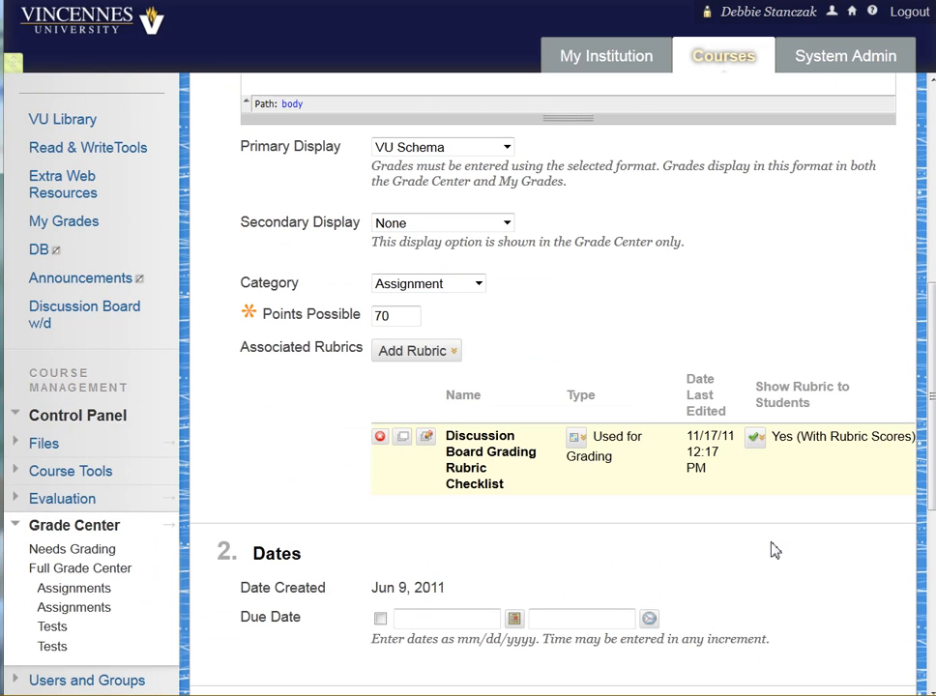
pyautogui.scroll(-3, 775, 549)
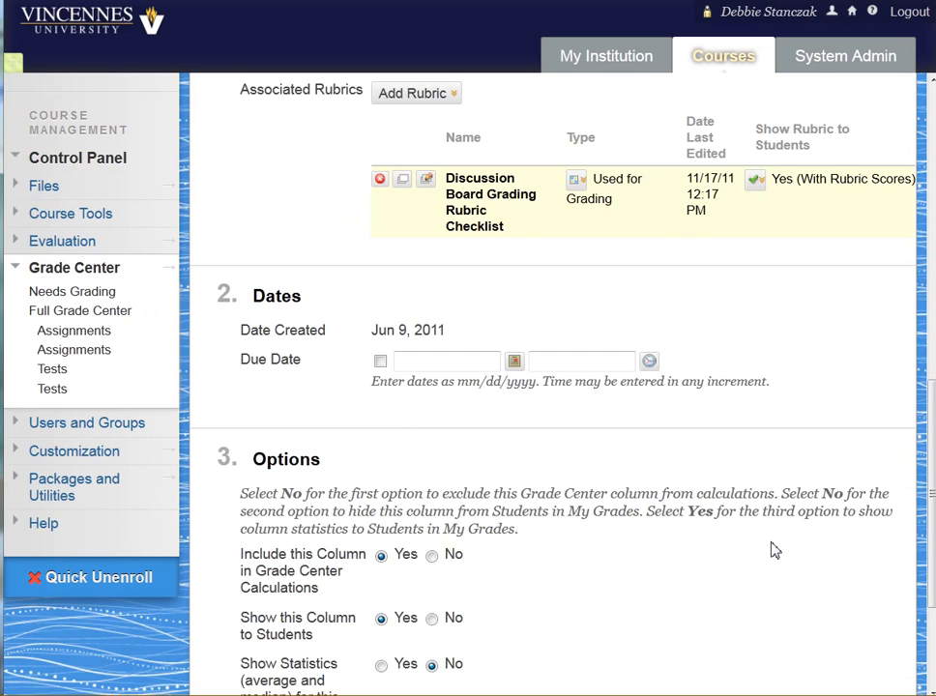
pyautogui.scroll(-3, 775, 549)
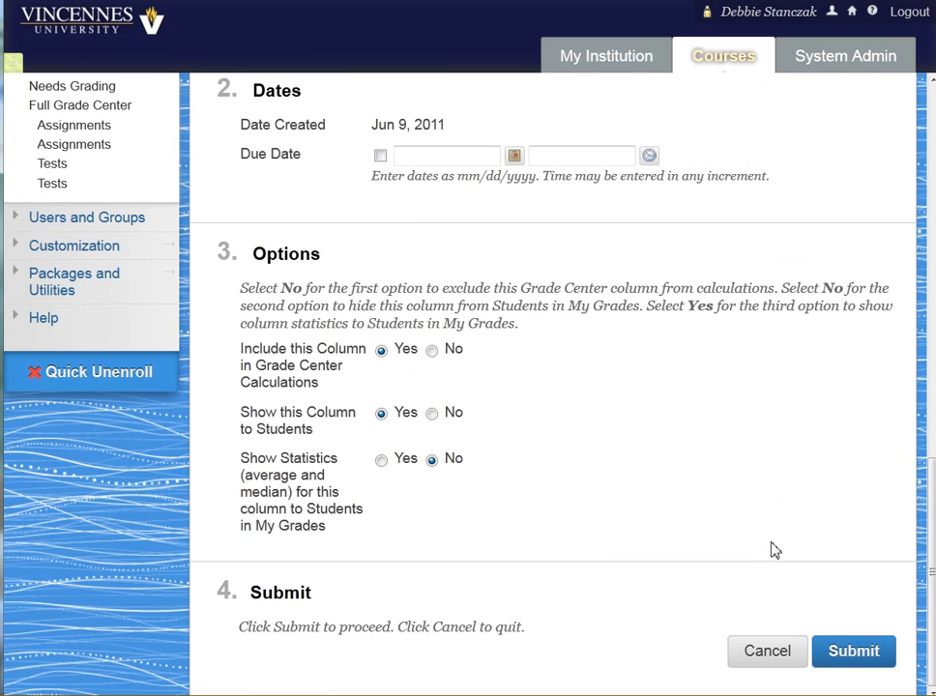
pyautogui.click(833, 647)
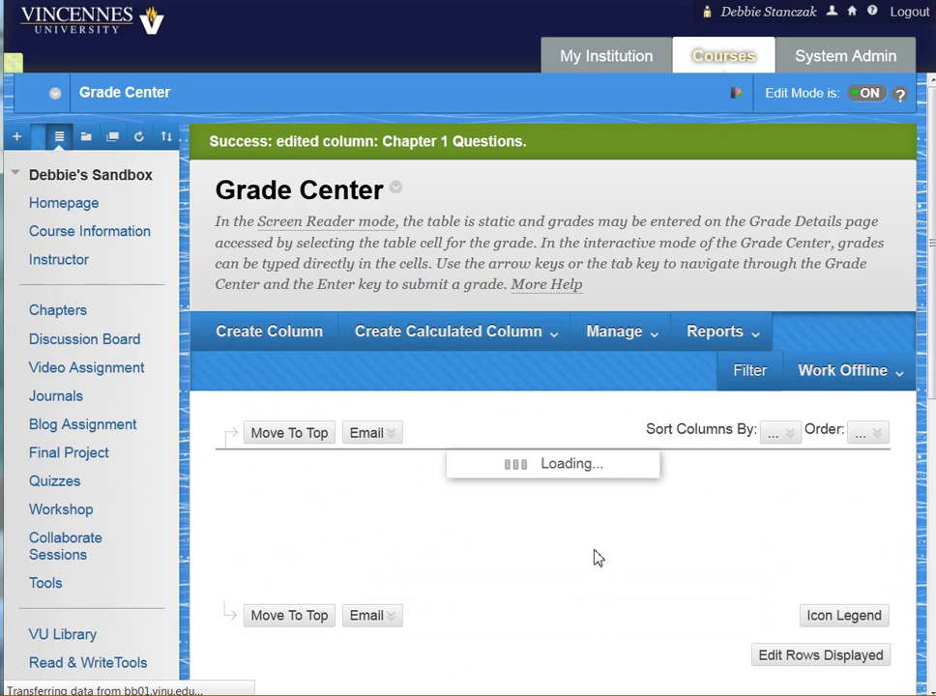